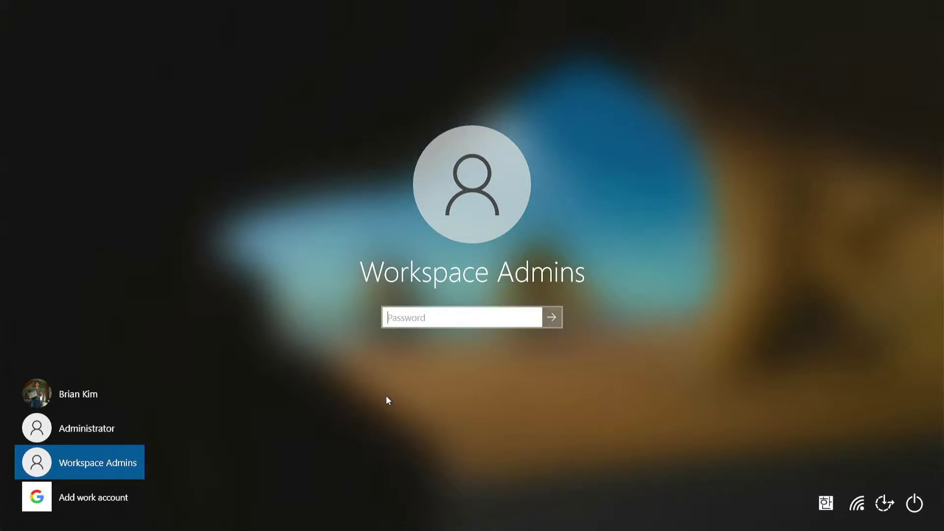
Sign in to the Workspace Admins Windows account with its password, correcting a mistyped start
{"action": "type", "text": "••"}
{"action": "key", "text": "BackSpace"}
{"action": "key", "text": "BackSpace"}
{"action": "type", "text": "••••••••••••••"}
{"action": "key", "text": "Return"}
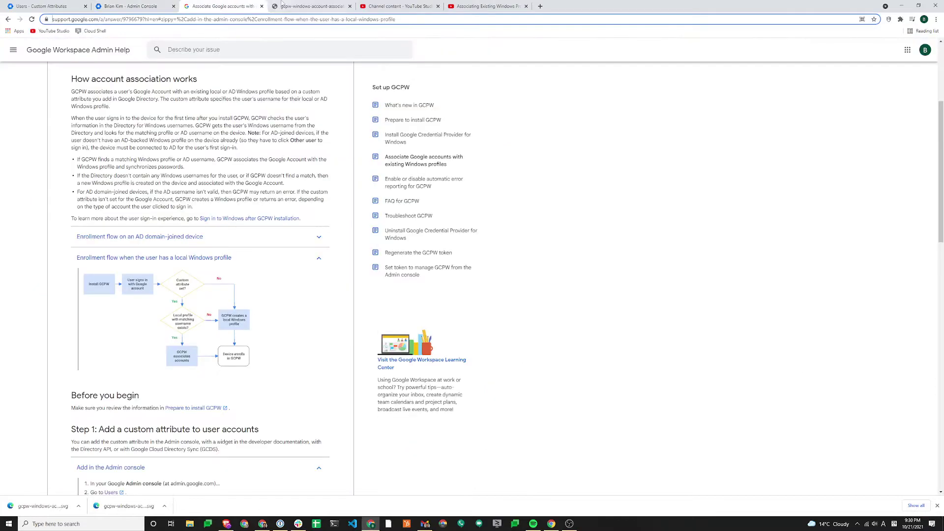
Open the full-size GCPW account-association flowchart SVG
{"action": "left_click", "coordinate": [285, 6]}
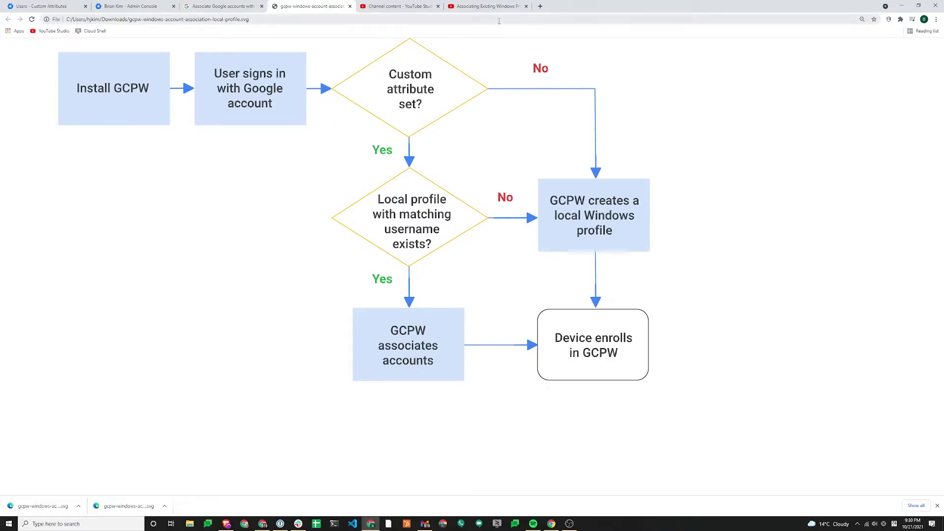
Review the Custom Attributes page, then edit the user's Enhanced desktop security attributes
{"action": "left_click", "coordinate": [68, 4]}
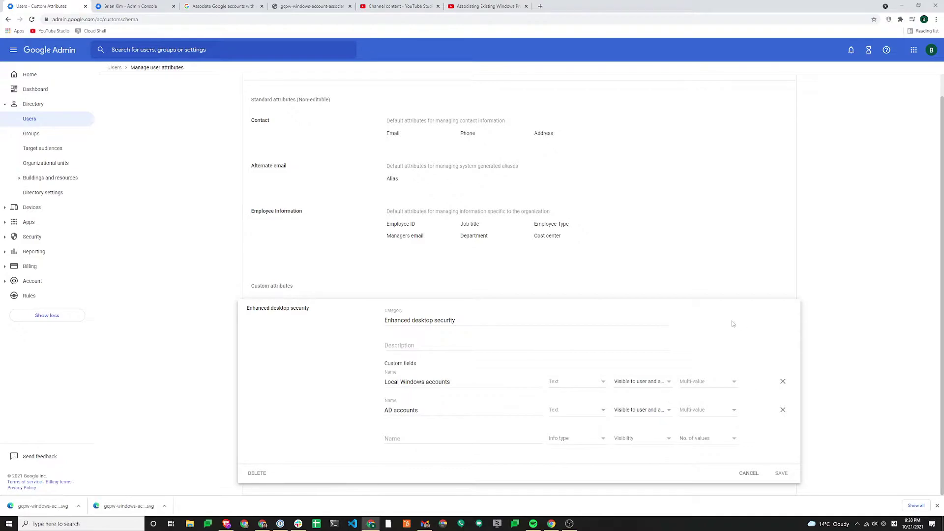
{"action": "left_click", "coordinate": [154, 5]}
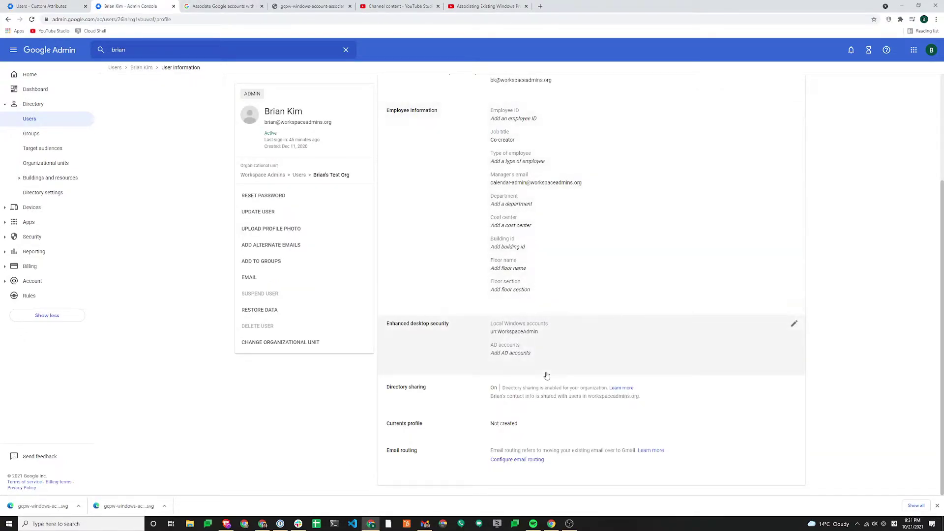
{"action": "left_click", "coordinate": [455, 345]}
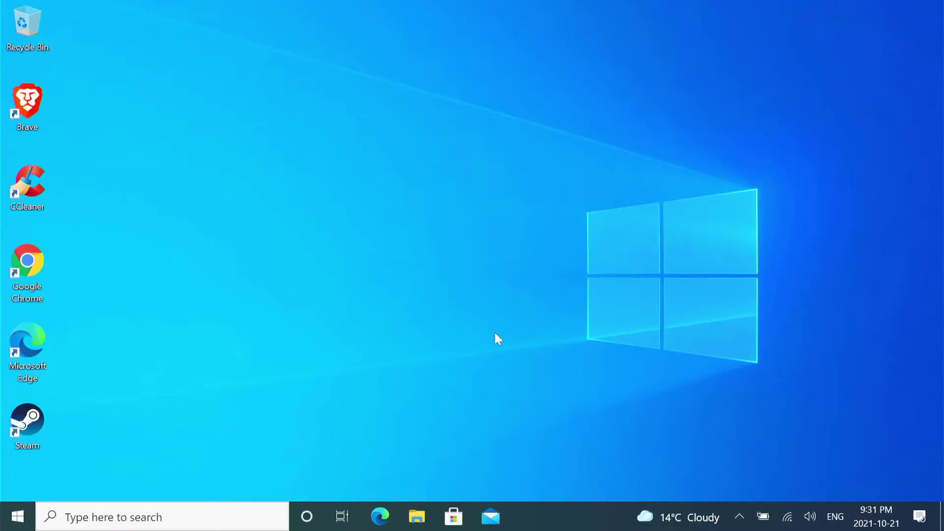
Create a desktop text document named 'Welcome to Workspace Admins'
{"action": "right_click", "coordinate": [443, 234]}
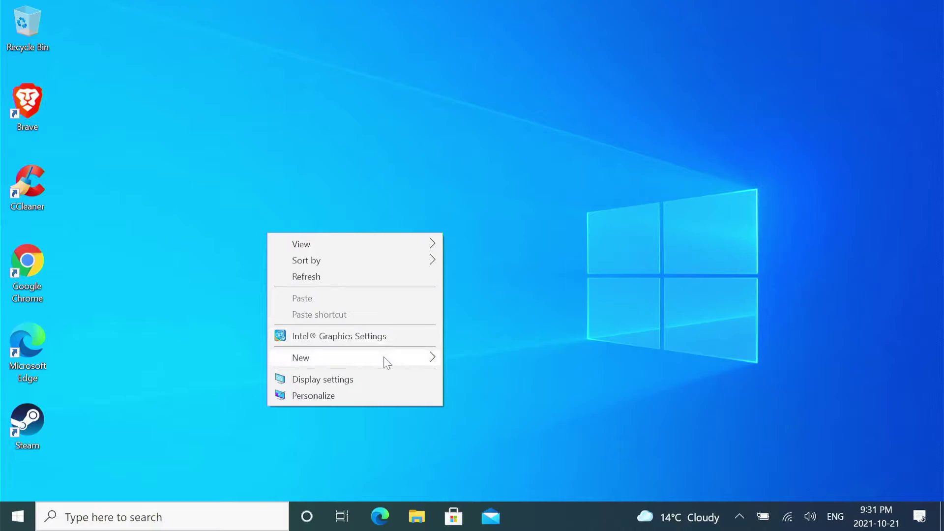
{"action": "mouse_move", "coordinate": [432, 358]}
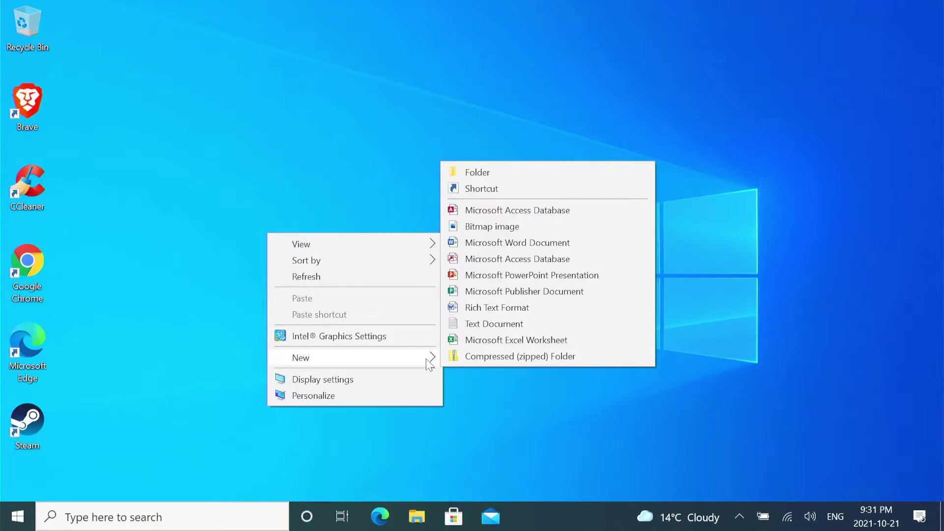
{"action": "left_click", "coordinate": [509, 322]}
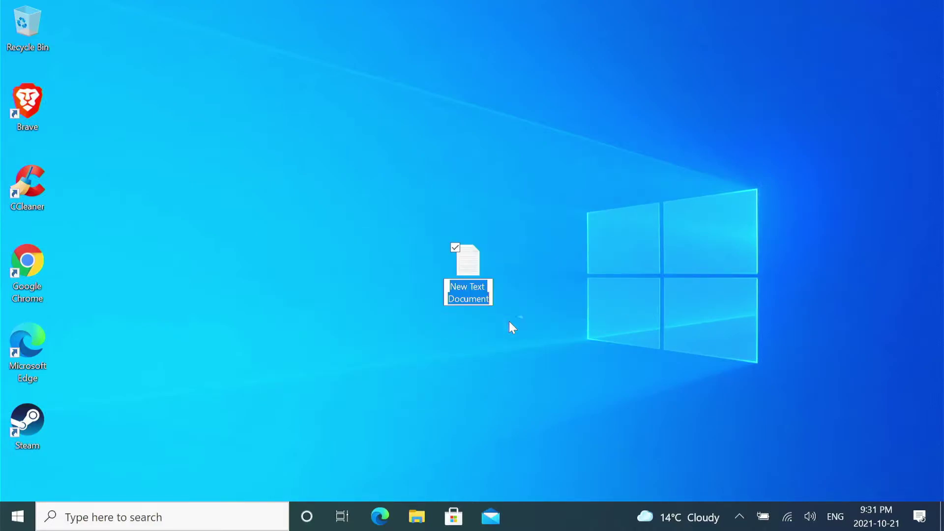
{"action": "type", "text": "Welcome t"}
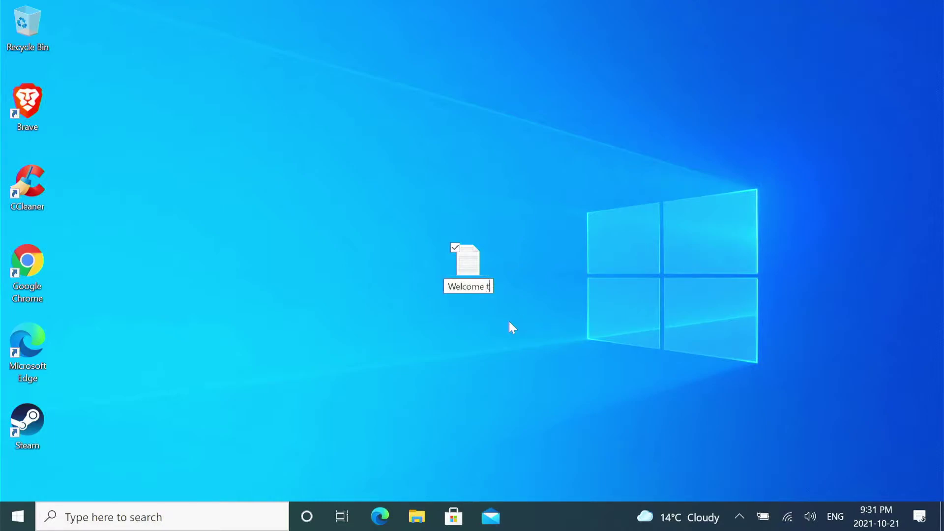
{"action": "type", "text": "o Workspace Admins"}
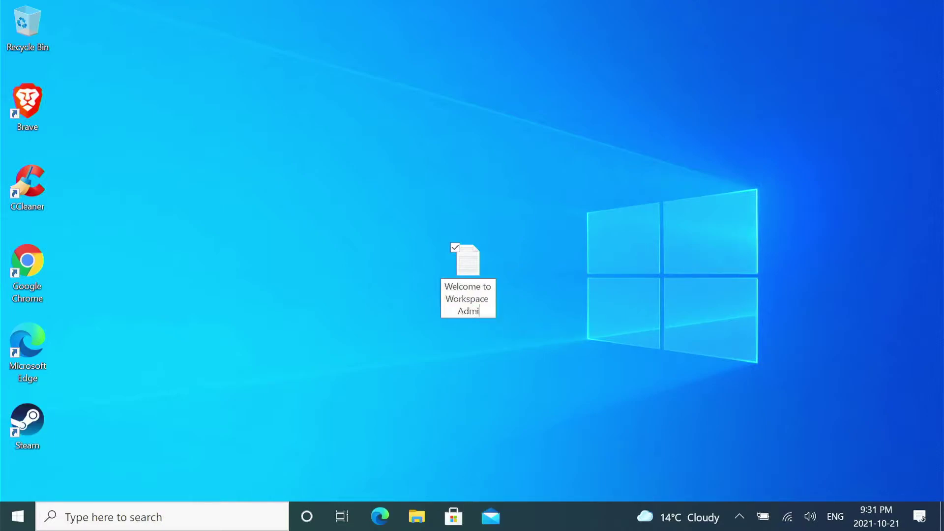
{"action": "key", "text": "Return"}
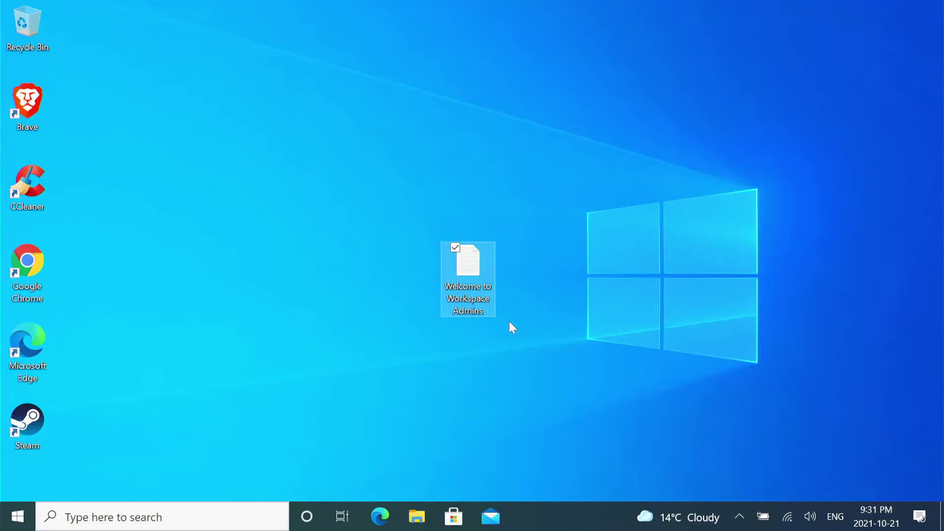
Run lusrmgr.msc and list the local Users with the Name column auto-fitted
{"action": "key", "text": "super+r"}
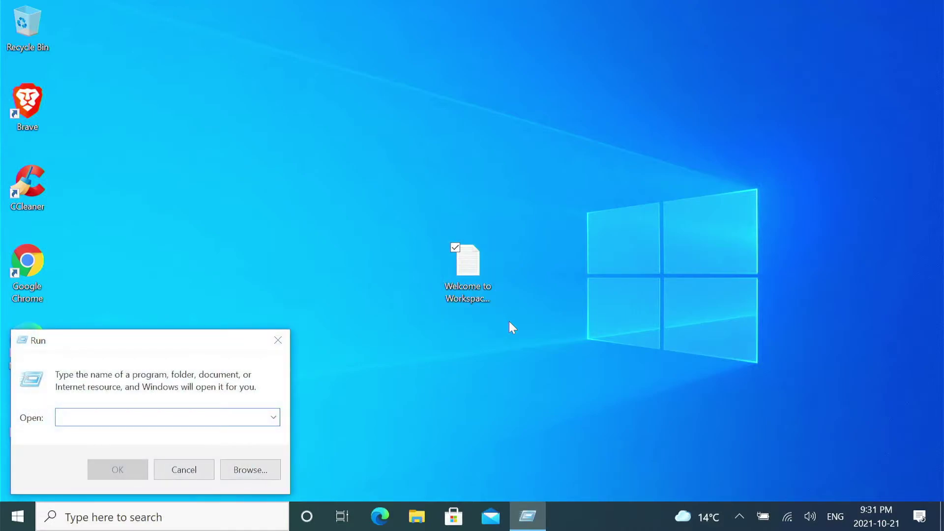
{"action": "type", "text": "lusrm"}
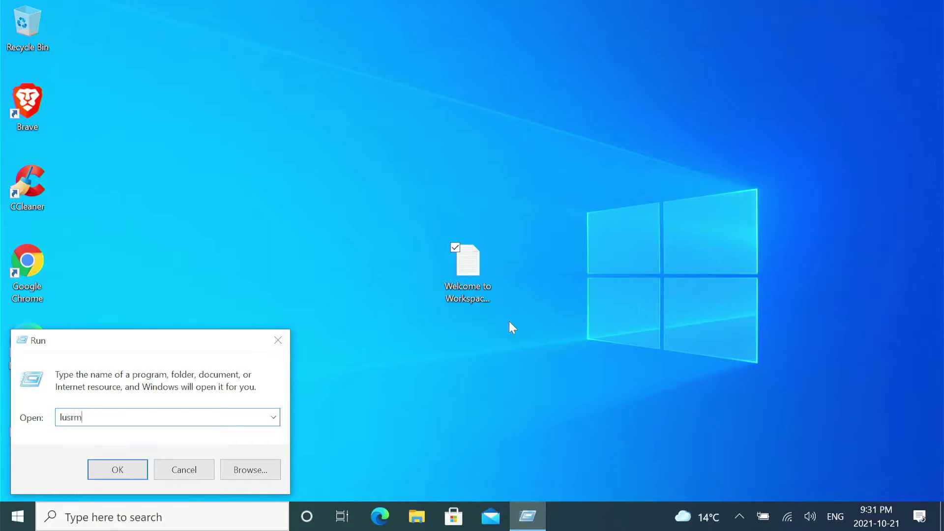
{"action": "type", "text": "gr.msc"}
{"action": "key", "text": "Return"}
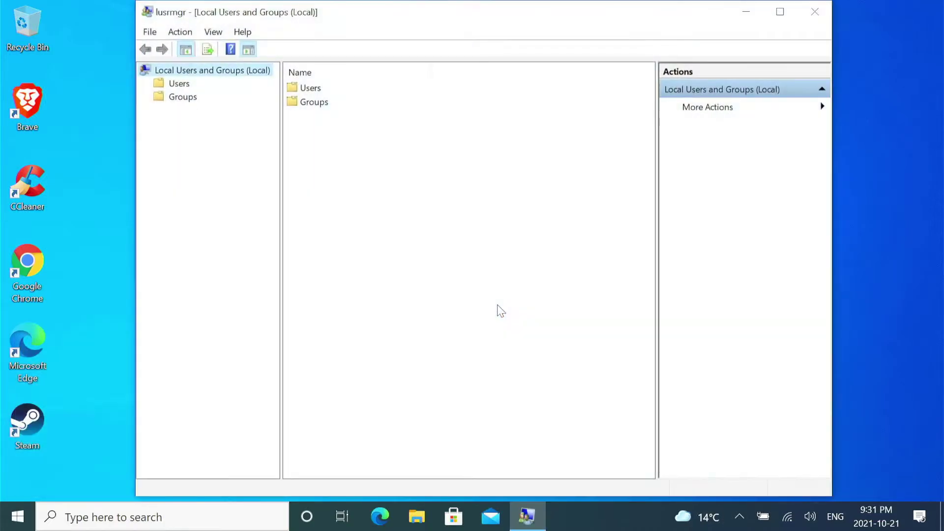
{"action": "double_click", "coordinate": [305, 89]}
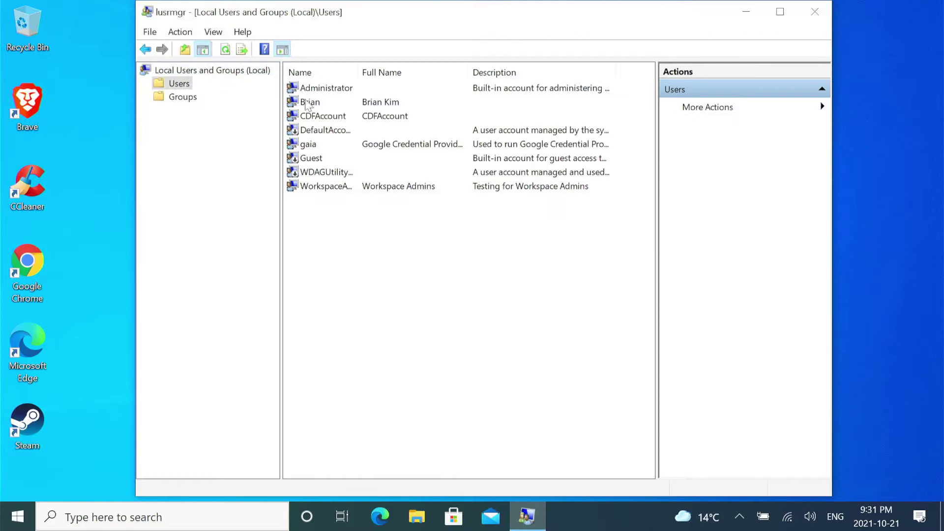
{"action": "double_click", "coordinate": [358, 72]}
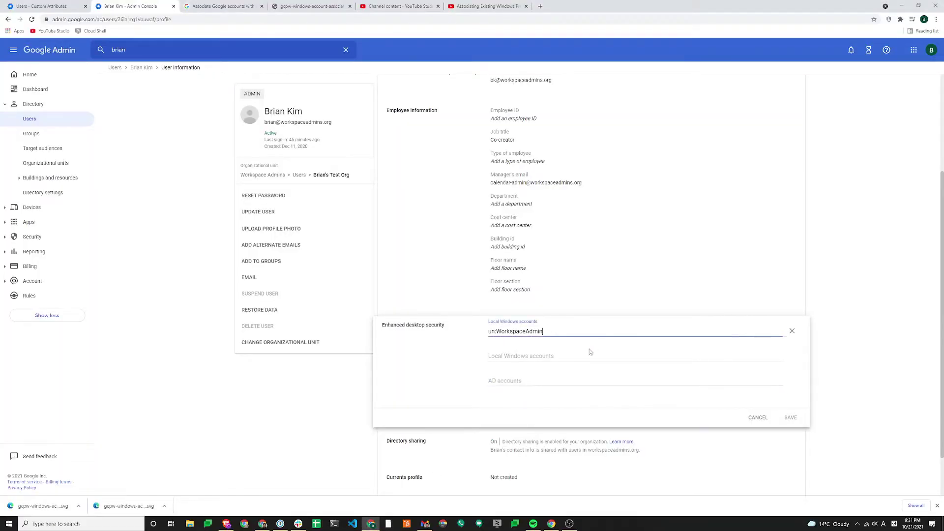
Complete the Local Windows accounts value to un:WorkspaceAdmins, save it, and reload to confirm
{"action": "type", "text": "s"}
{"action": "left_click", "coordinate": [793, 420]}
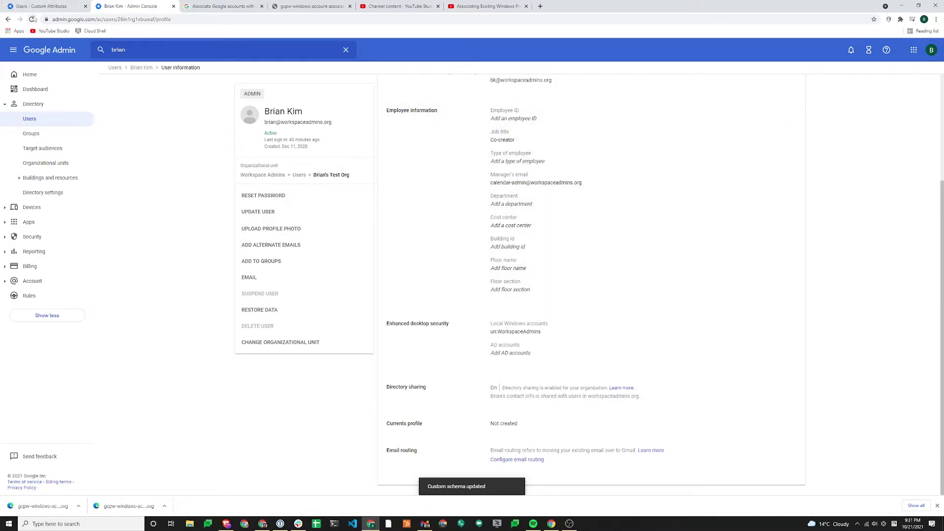
{"action": "left_click", "coordinate": [31, 18]}
{"action": "scroll", "coordinate": [564, 273], "scroll_direction": "down", "scroll_amount": 3}
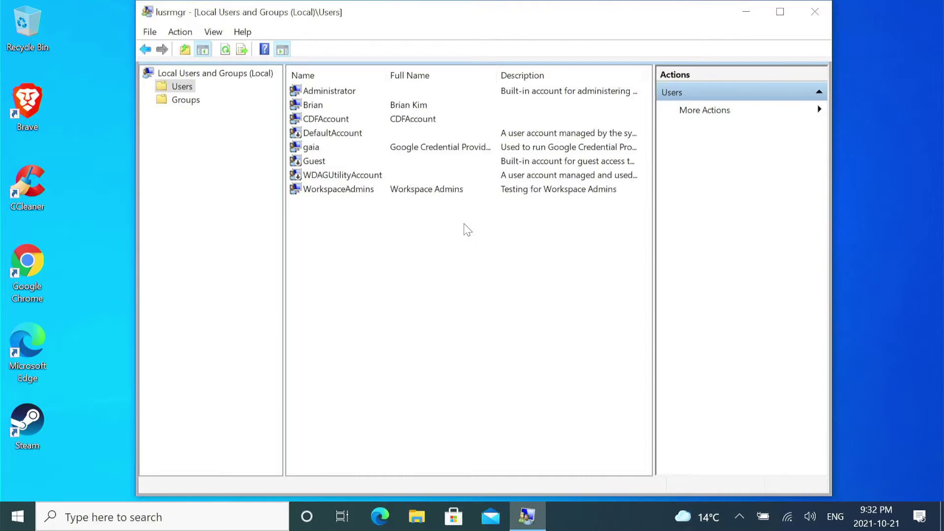
Run logoff from the Run box to sign out of Windows
{"action": "key", "text": "super+r"}
{"action": "type", "text": "logoff"}
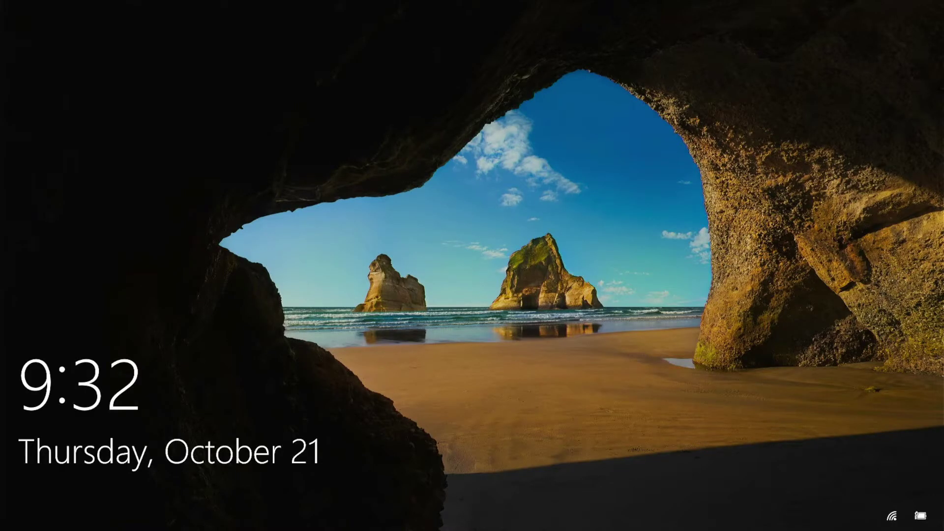
Dismiss the lock screen and choose to sign in with a Google work account
{"action": "left_click", "coordinate": [317, 179]}
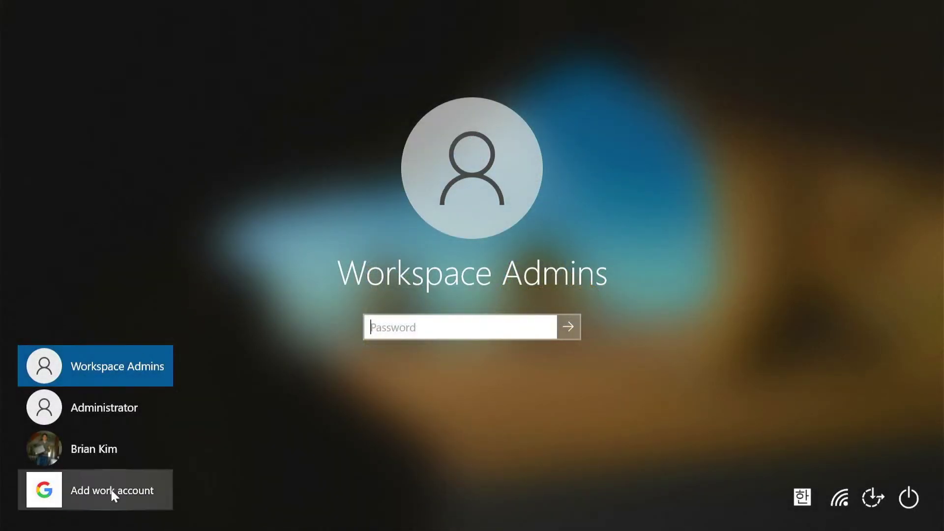
{"action": "left_click", "coordinate": [112, 496]}
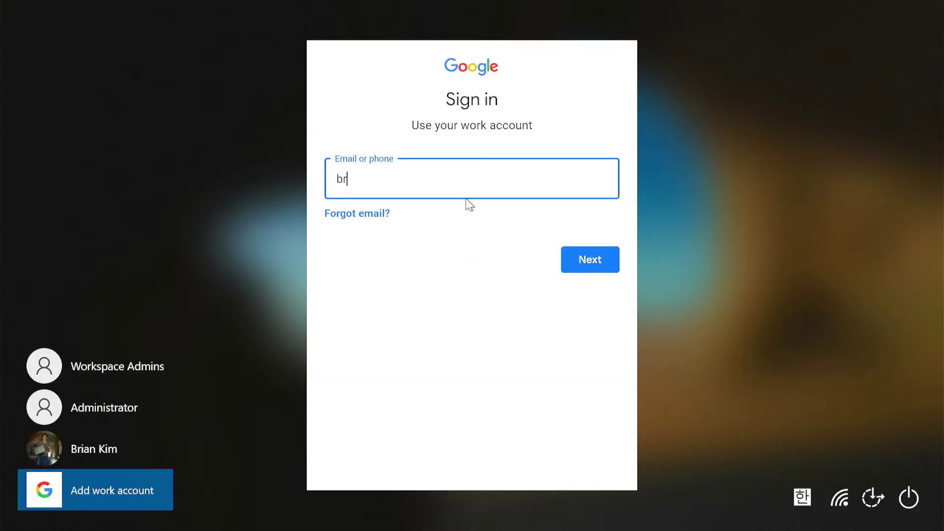
Enter the work account email and password, then retype the password after the wrong-password error
{"action": "type", "text": "workspacead"}
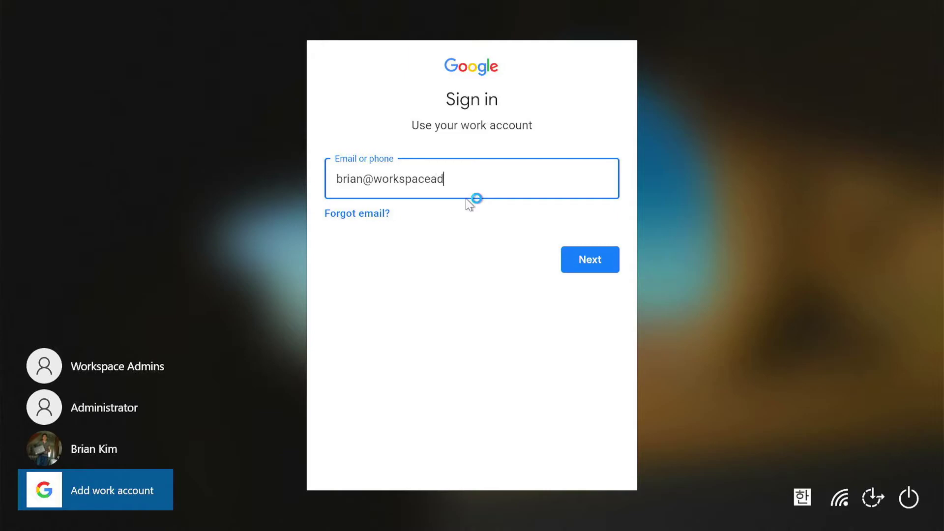
{"action": "type", "text": "mins.org"}
{"action": "key", "text": "Return"}
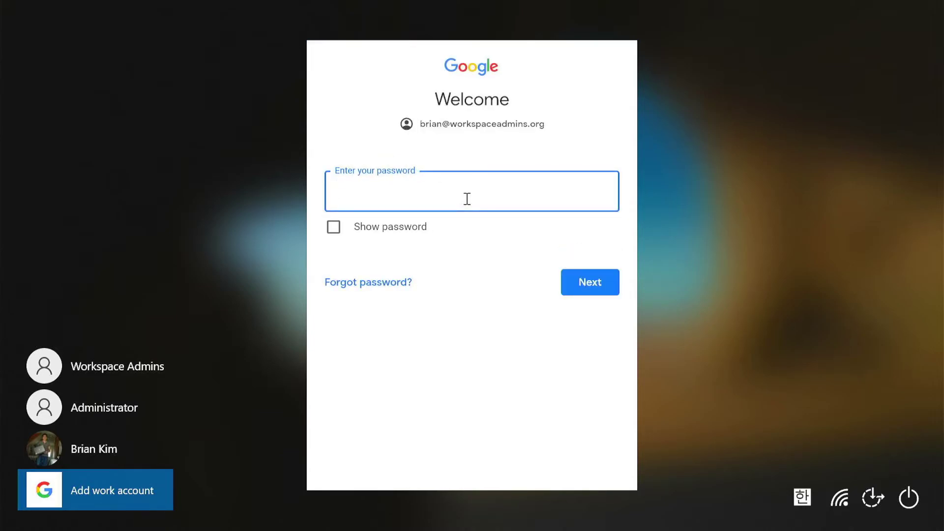
{"action": "type", "text": "••••••••••••••••••"}
{"action": "key", "text": "Return"}
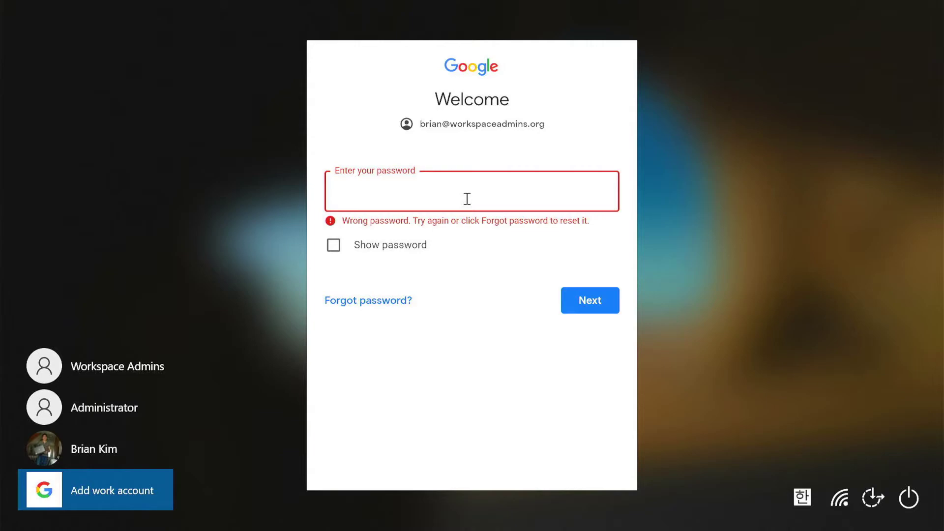
{"action": "type", "text": "••••••••••••••••••••"}
Submit the re-entered password and switch 2-Step Verification to a Google Authenticator code
{"action": "key", "text": "Return"}
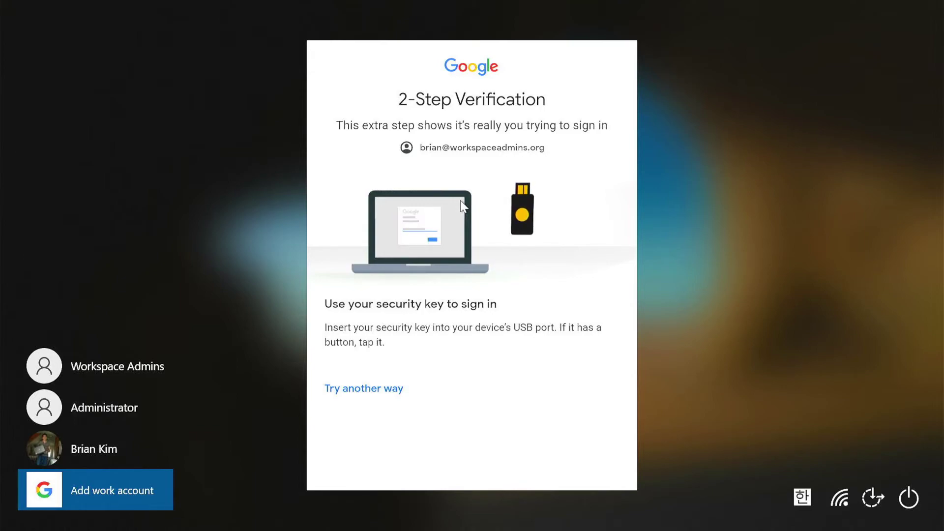
{"action": "left_click", "coordinate": [383, 388]}
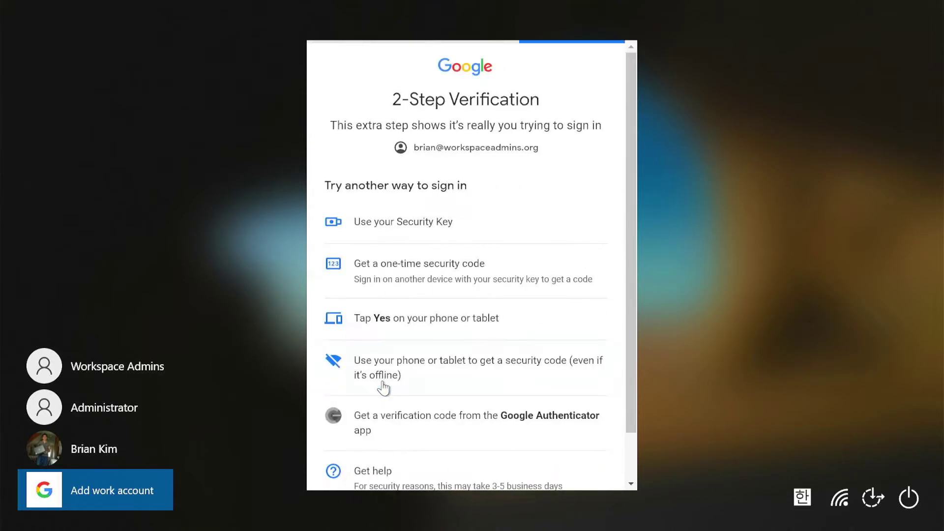
{"action": "left_click", "coordinate": [422, 426]}
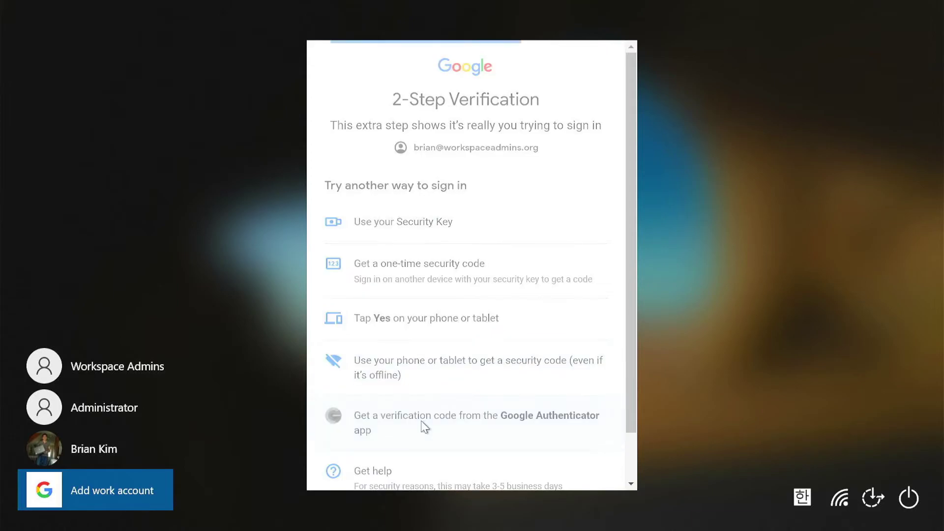
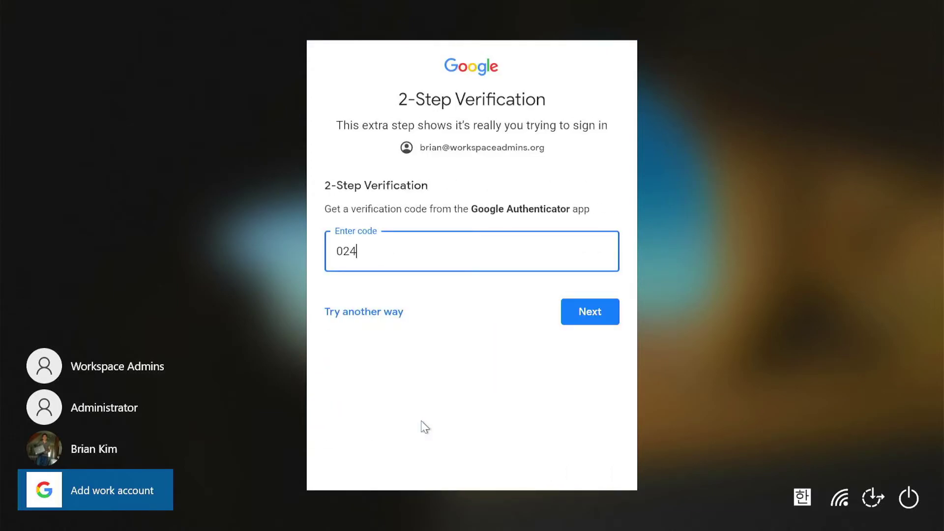
Enter the 6-digit authenticator code, fixing a mistyped digit, and submit it
{"action": "key", "text": "BackSpace"}
{"action": "key", "text": "BackSpace"}
{"action": "key", "text": "BackSpace"}
{"action": "key", "text": "BackSpace"}
{"action": "key", "text": "Return"}
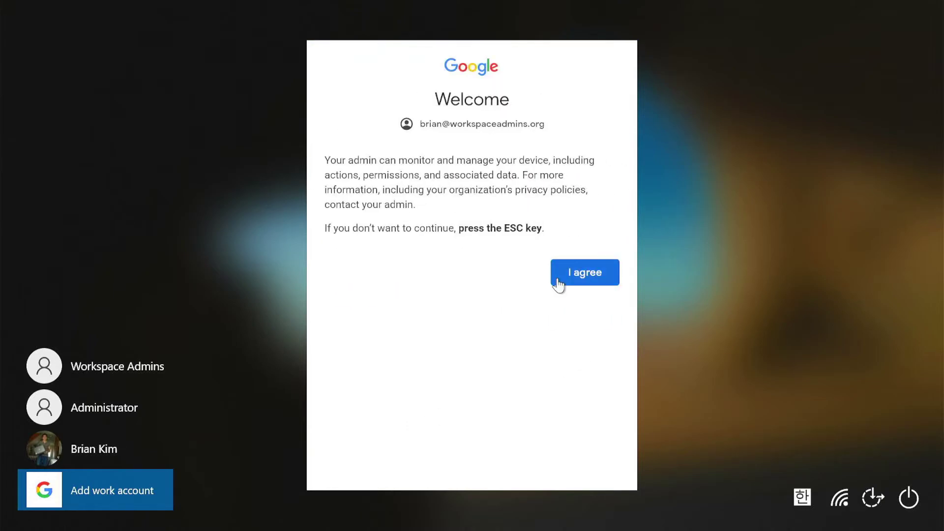
Accept the admin monitoring notice and enter the existing Windows password to finish signing in
{"action": "left_click", "coordinate": [559, 283]}
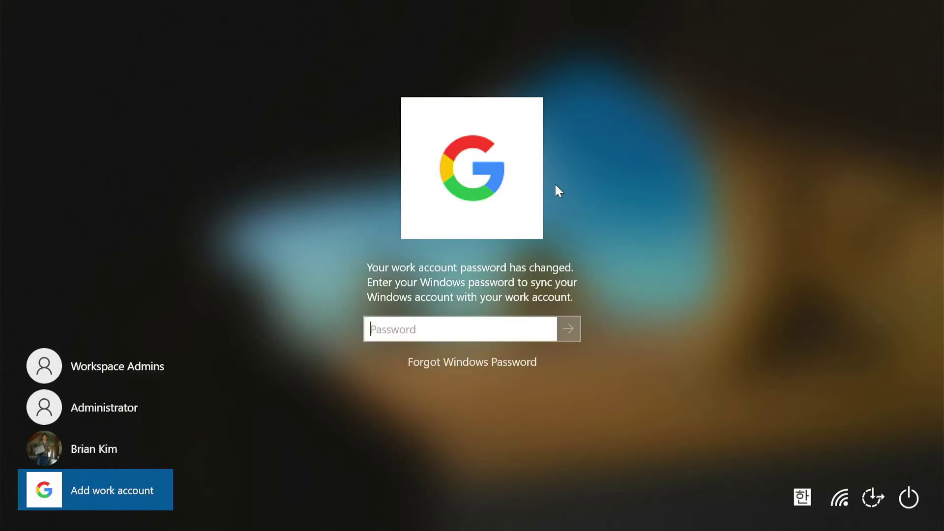
{"action": "type", "text": "••••••••••••••"}
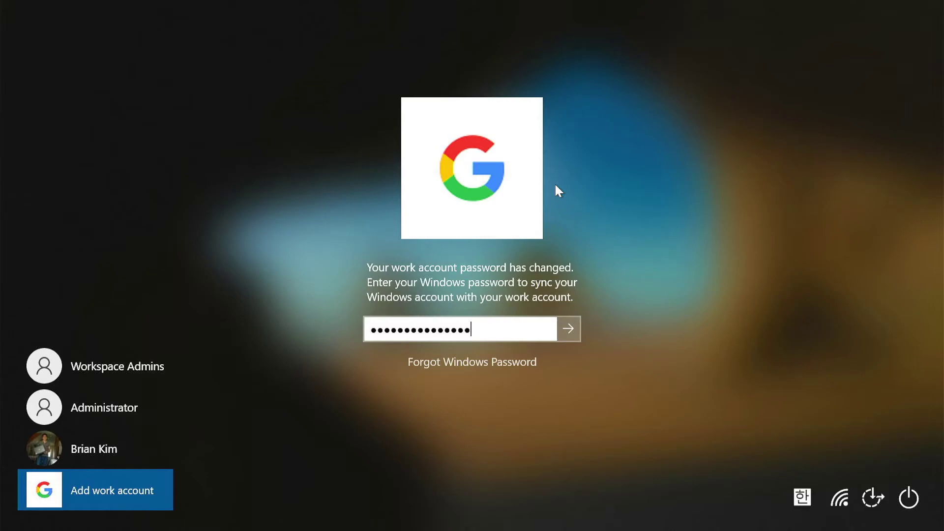
{"action": "key", "text": "Return"}
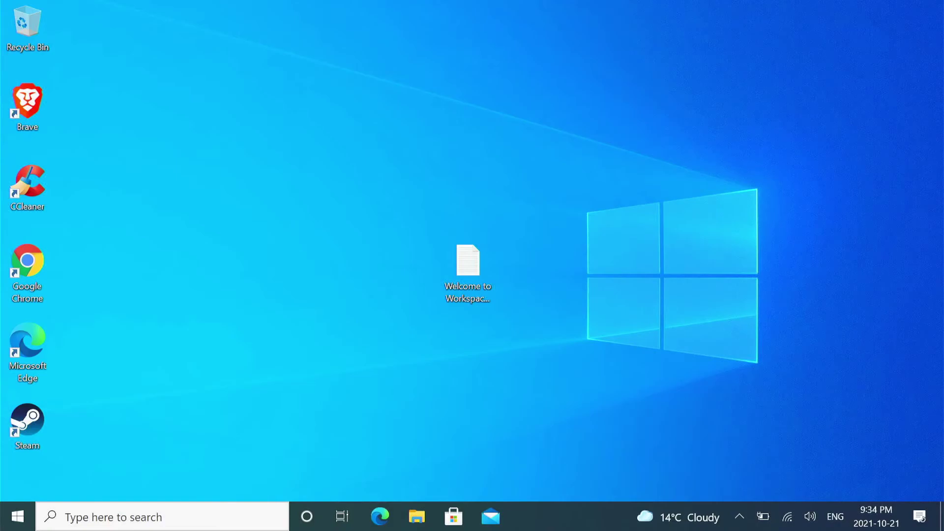
Sign out of the Workspace Admins Windows session with the logoff command
{"action": "left_click", "coordinate": [465, 288]}
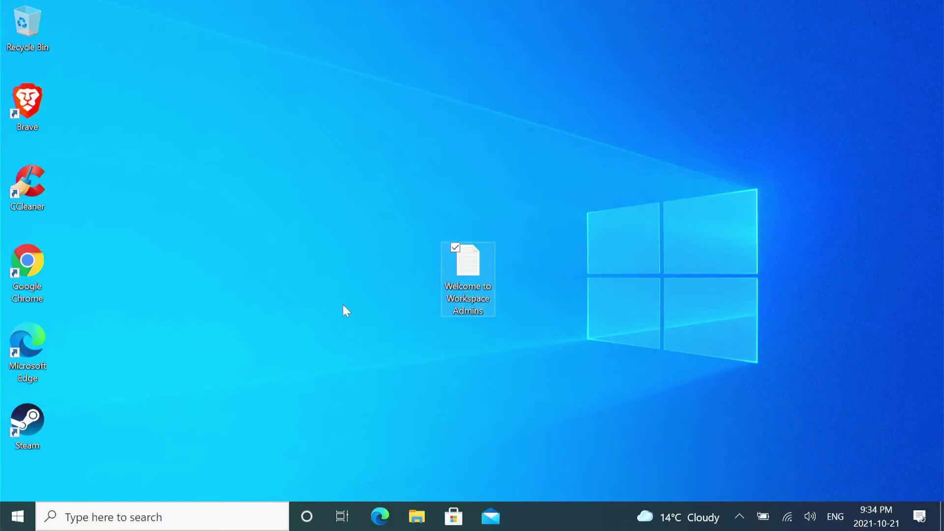
{"action": "left_click", "coordinate": [15, 519]}
{"action": "left_click", "coordinate": [15, 519]}
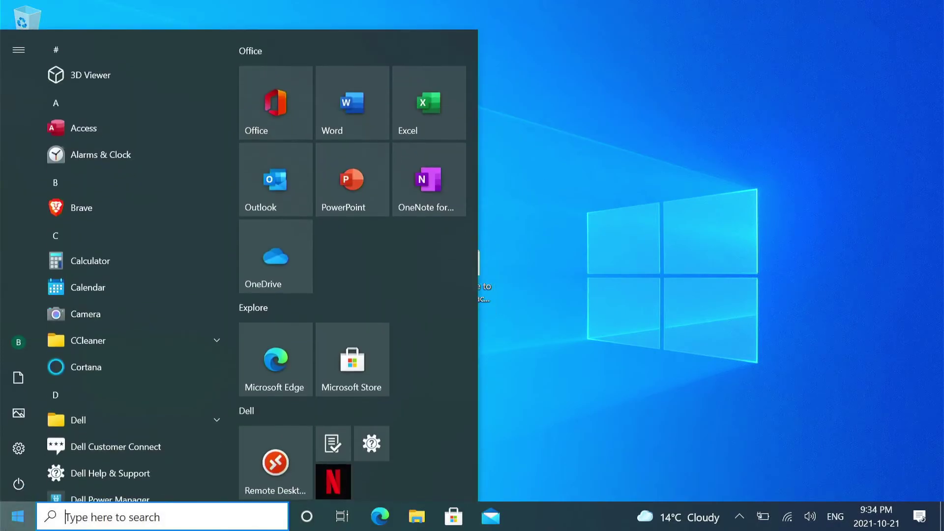
{"action": "key", "text": "super+r"}
{"action": "type", "text": "logoff"}
{"action": "key", "text": "Return"}
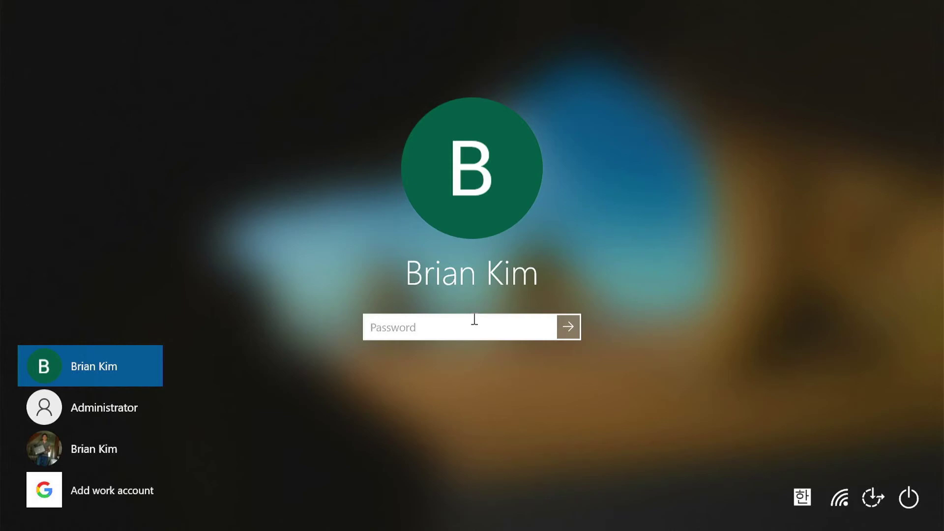
Submit the work profile password, dismiss the incorrect-password message, and start retyping the password
{"action": "type", "text": "••••••••••••"}
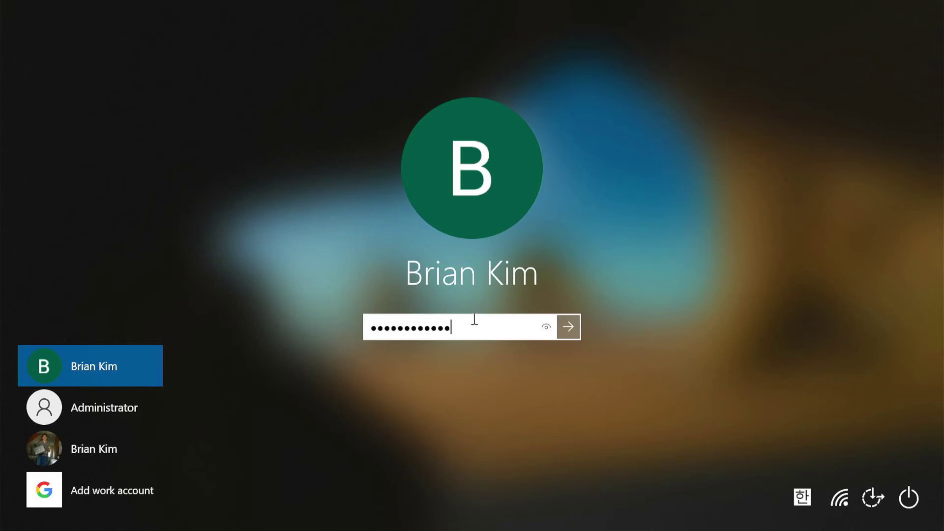
{"action": "type", "text": "••••••"}
{"action": "key", "text": "Return"}
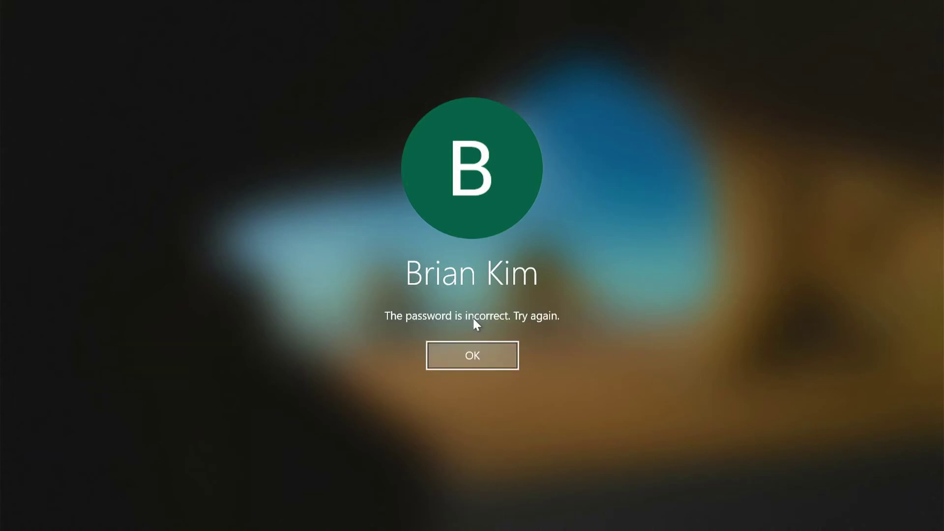
{"action": "key", "text": "Return"}
{"action": "type", "text": "••"}
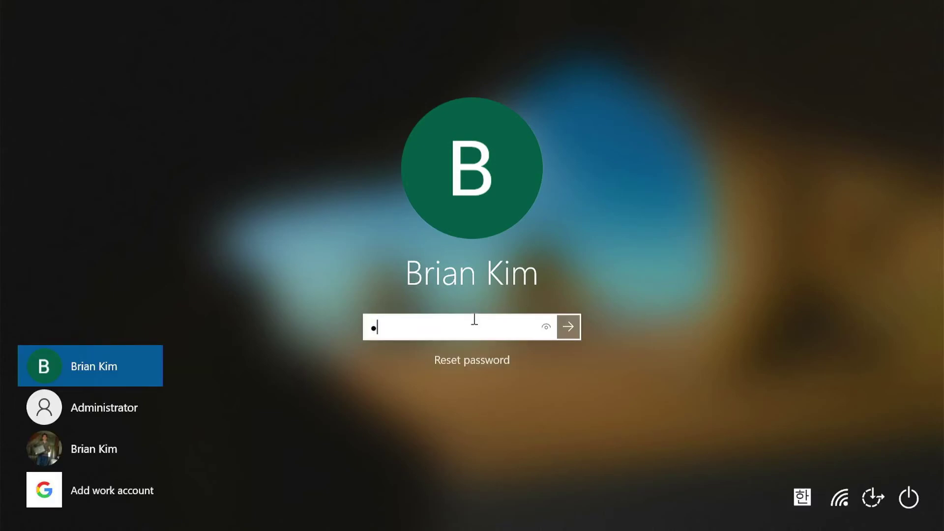
{"action": "type", "text": "••••••••••••••"}
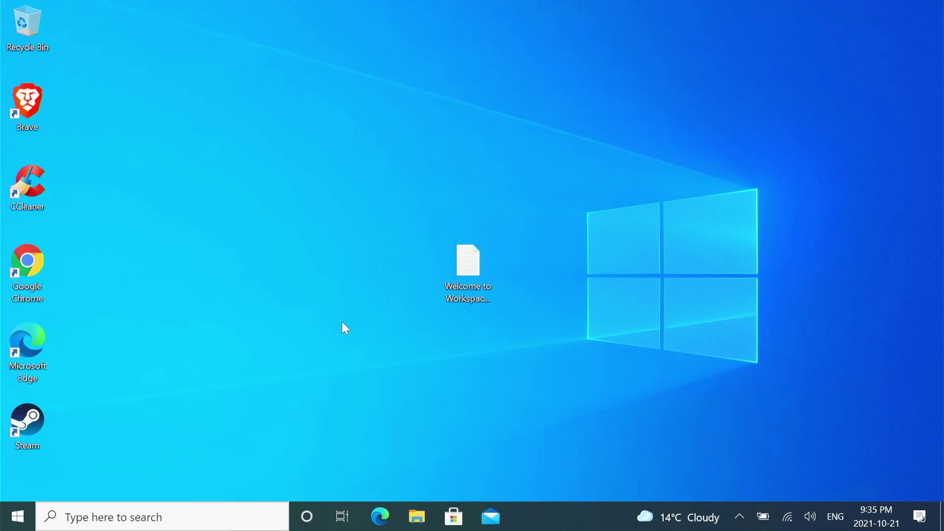
Find 'add remo' in Start and open Add or remove programs maximized
{"action": "key", "text": "super"}
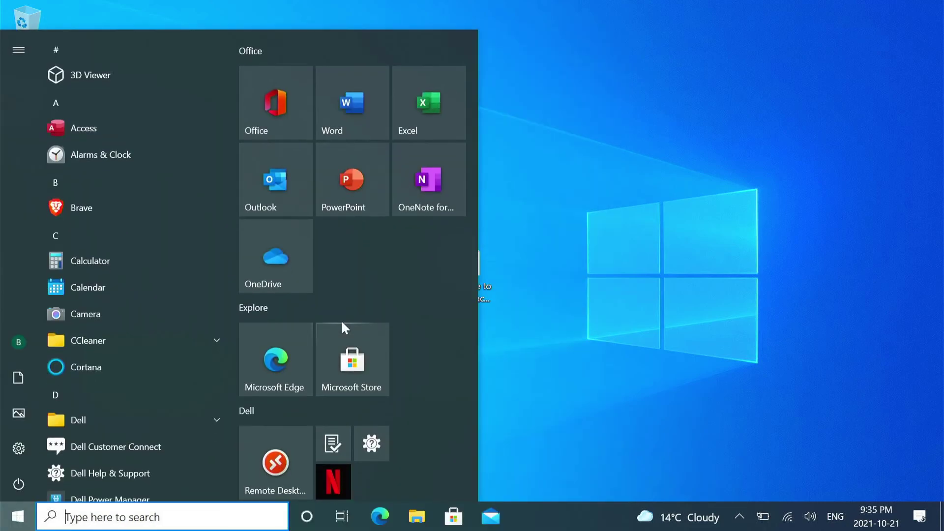
{"action": "type", "text": "add remo"}
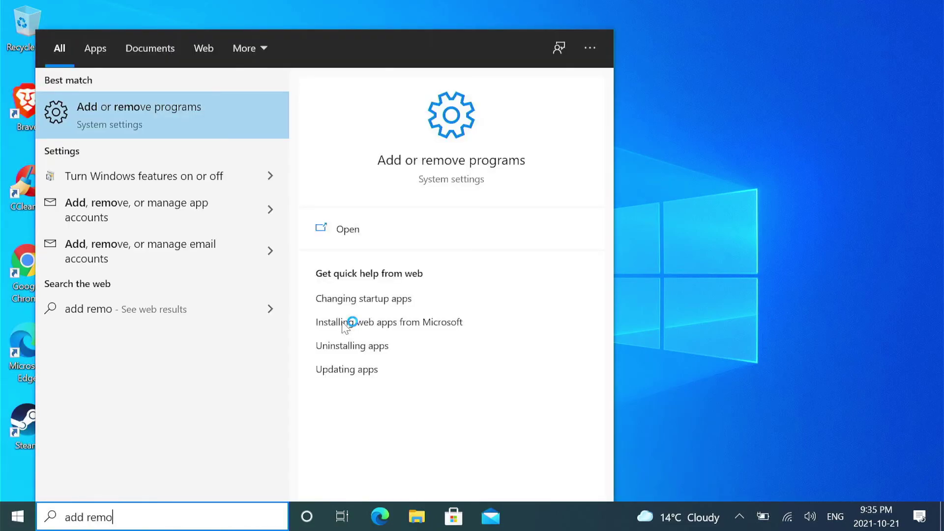
{"action": "left_click", "coordinate": [305, 181]}
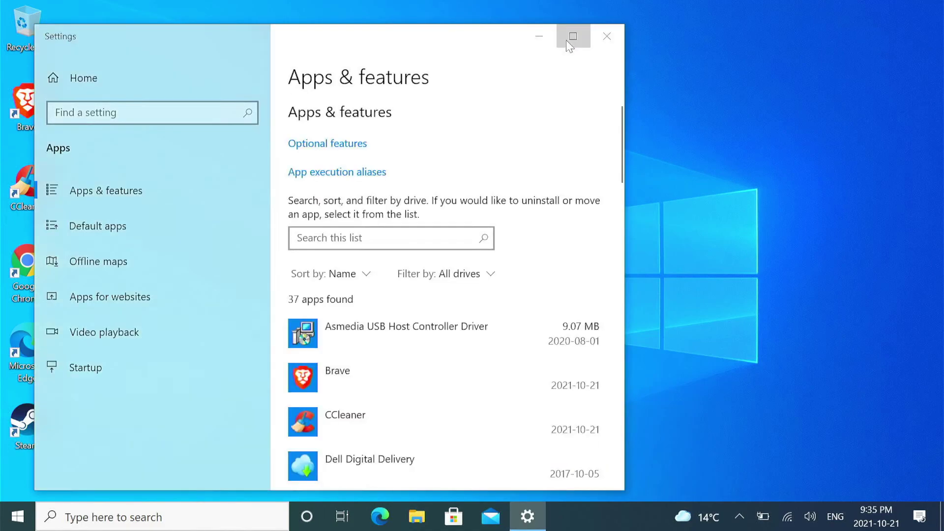
{"action": "left_click", "coordinate": [567, 42]}
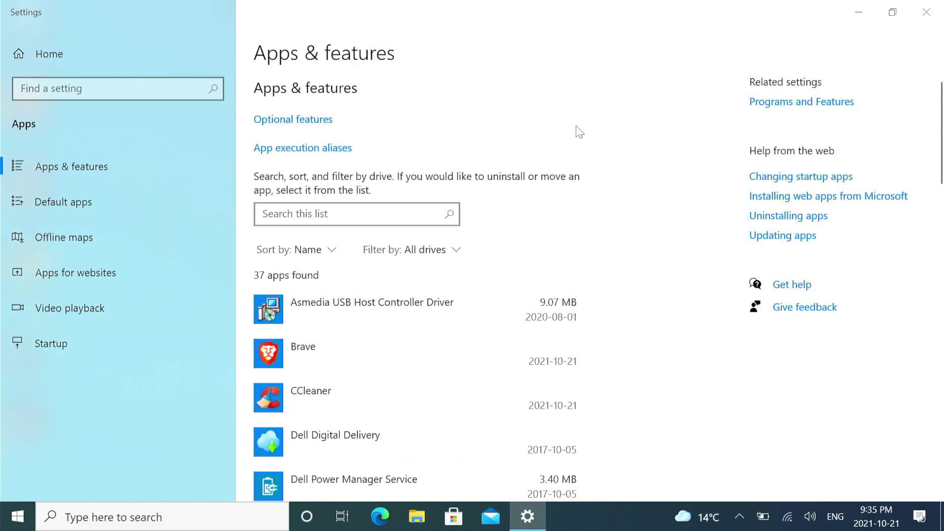
Check versions: Google Chrome 95.0.4638.54 and Google Credential Provider for Windows 94.0.4606.56
{"action": "scroll", "coordinate": [575, 242], "scroll_direction": "down", "scroll_amount": 5}
{"action": "scroll", "coordinate": [575, 243], "scroll_direction": "down", "scroll_amount": 1}
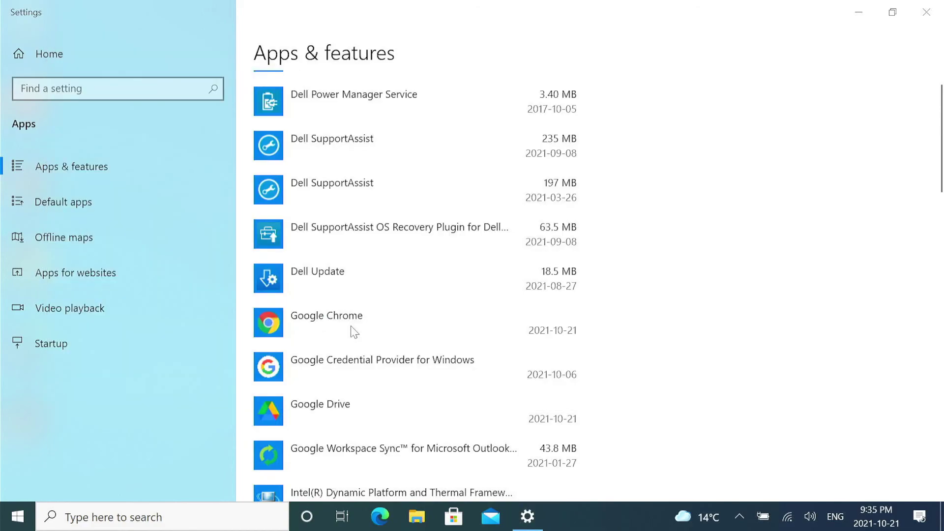
{"action": "scroll", "coordinate": [354, 324], "scroll_direction": "up", "scroll_amount": 8}
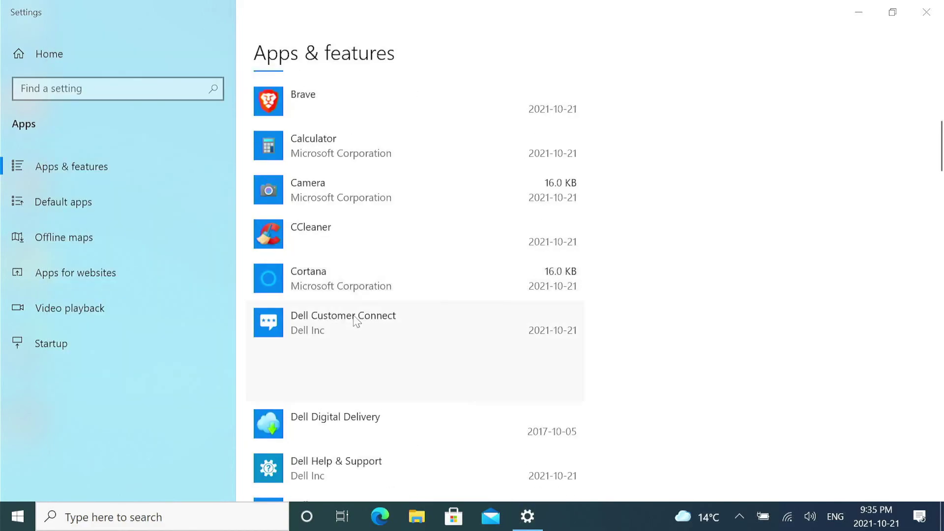
{"action": "left_click", "coordinate": [355, 320]}
{"action": "scroll", "coordinate": [356, 320], "scroll_direction": "down", "scroll_amount": 10}
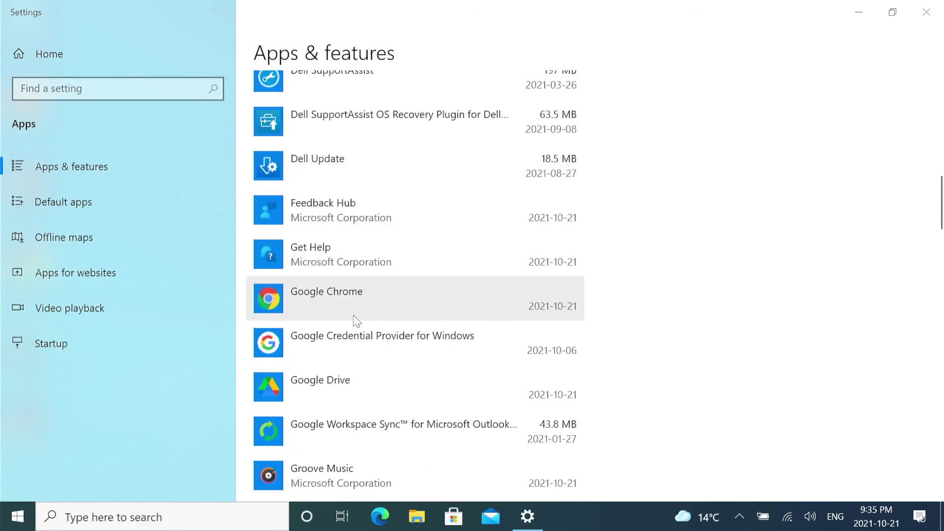
{"action": "left_click", "coordinate": [356, 321]}
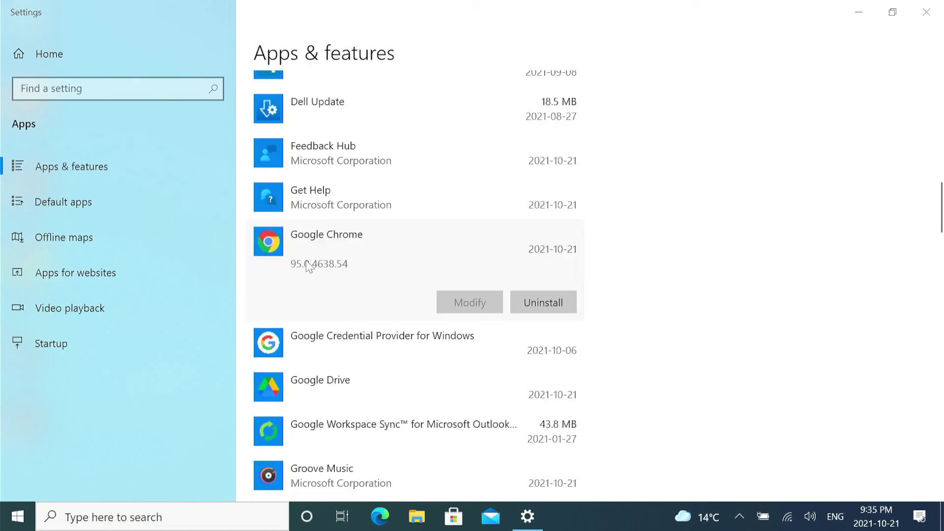
{"action": "left_click", "coordinate": [349, 343]}
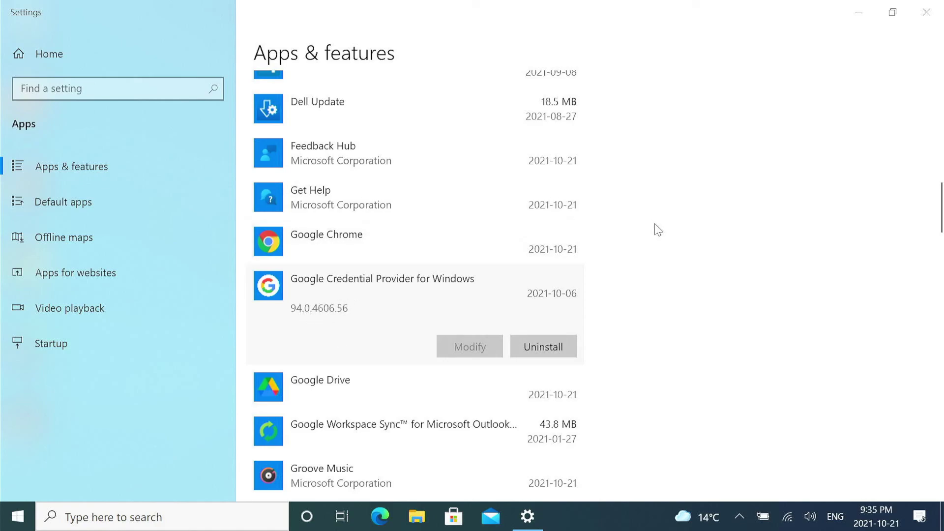
{"action": "scroll", "coordinate": [657, 229], "scroll_direction": "down", "scroll_amount": 1}
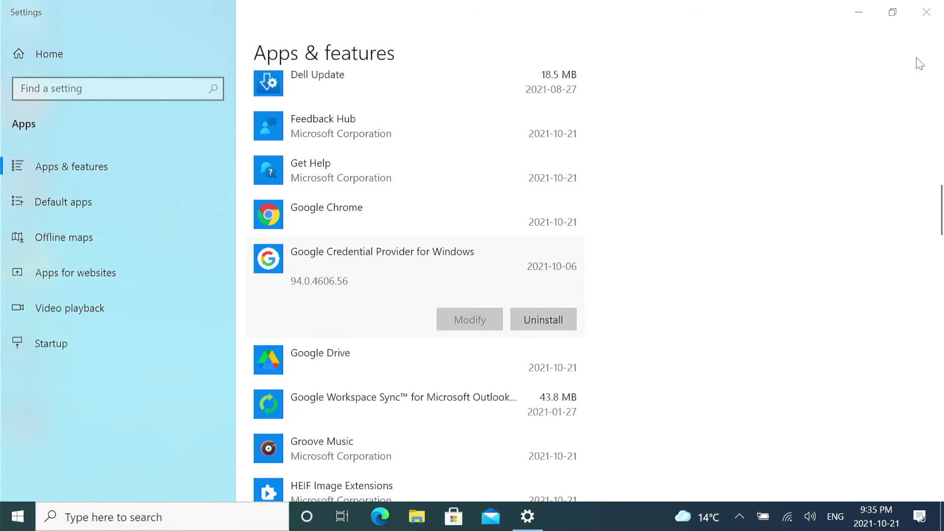